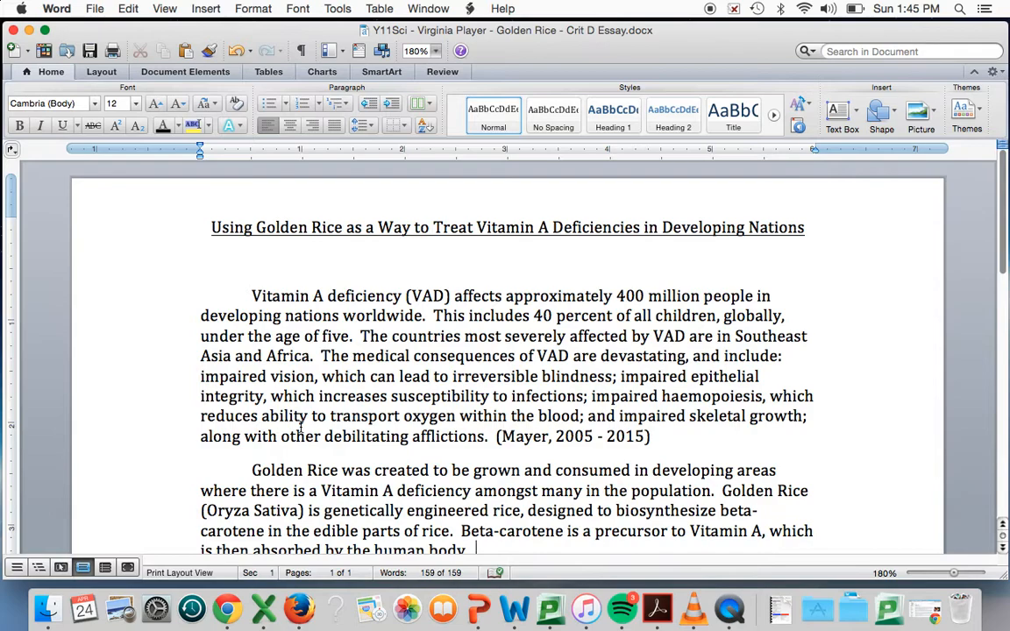
Switch to Chrome's Golden rice Wikipedia article and open the DOI link of reference 1, which supports its opening sentence
scroll(478, 412, down, 2)
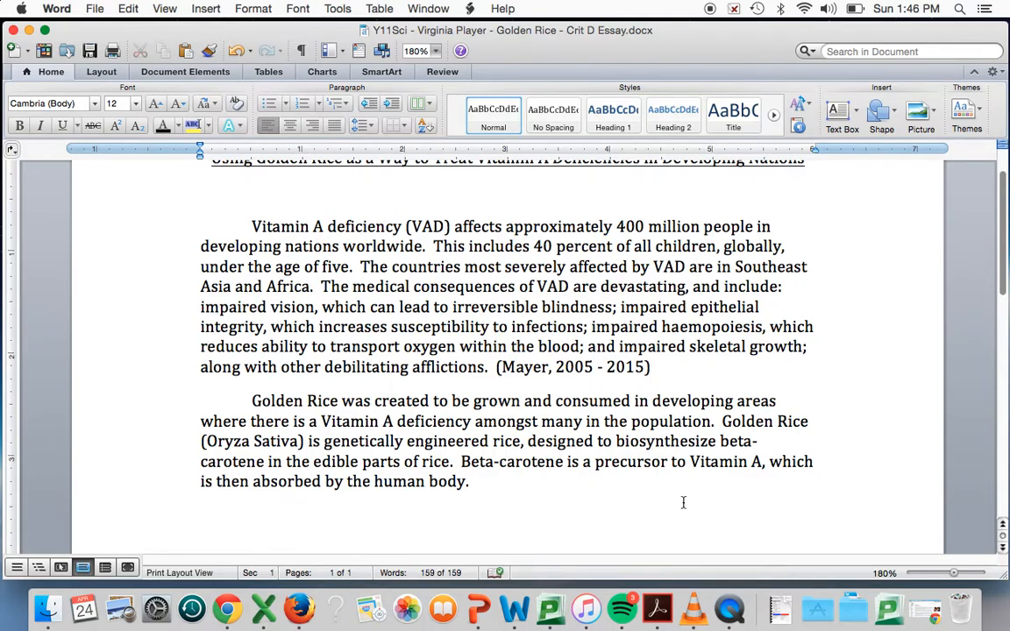
click(877, 608)
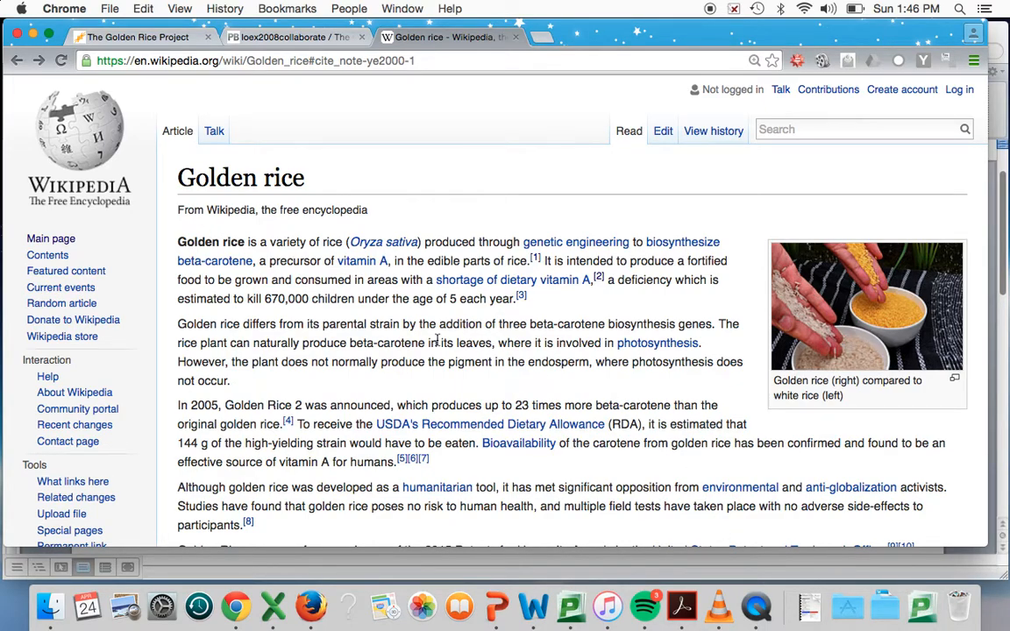
drag(180, 242, 530, 260)
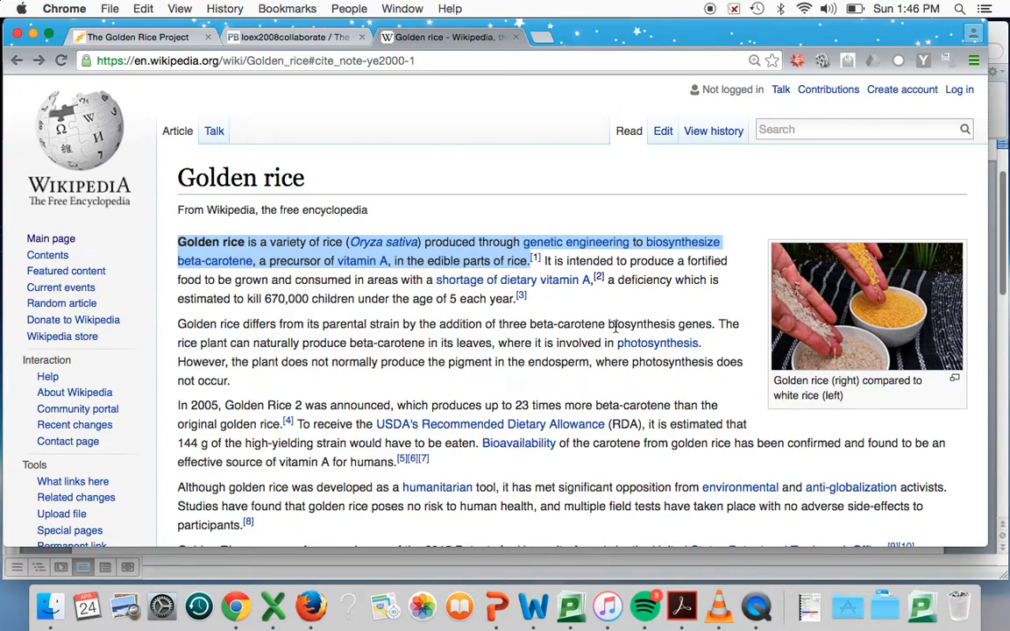
click(536, 260)
scroll(566, 162, up, 1)
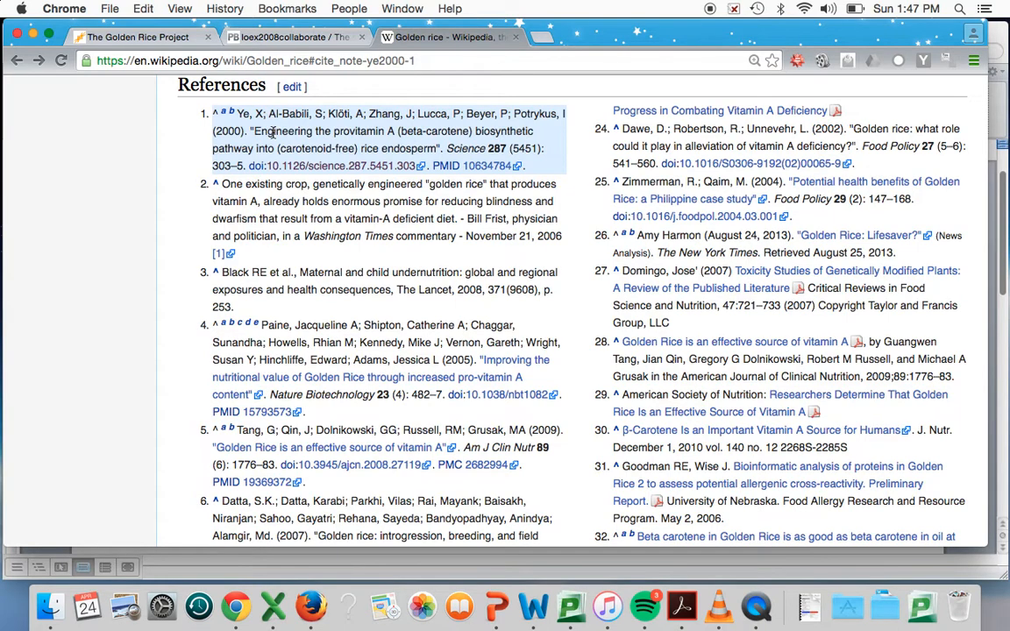
click(340, 169)
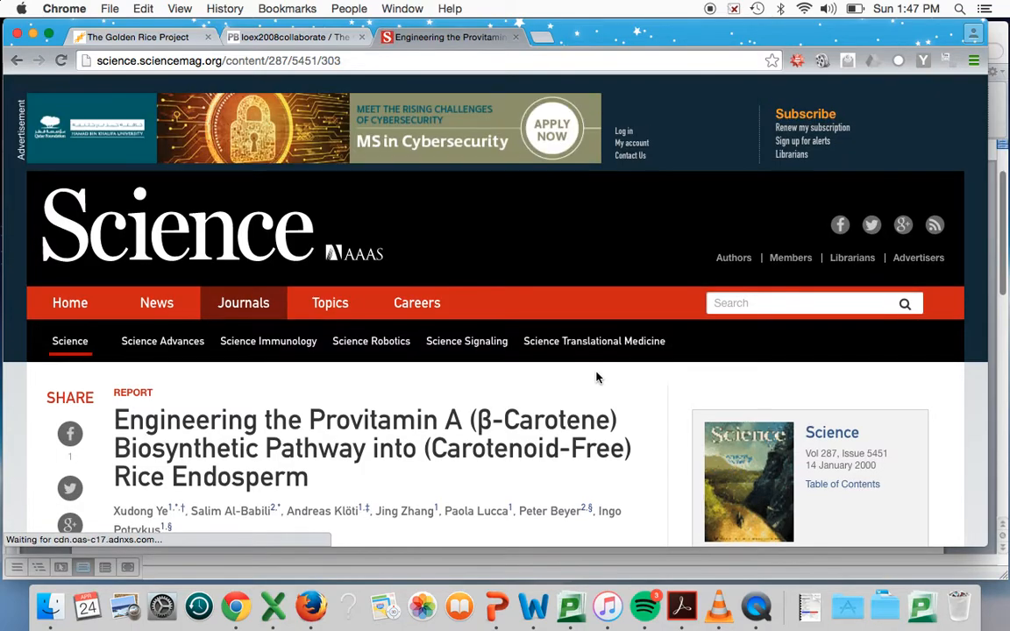
Examine the Science article page from header to footer, including its title, authors, publication details and abstract
scroll(596, 377, down, 2)
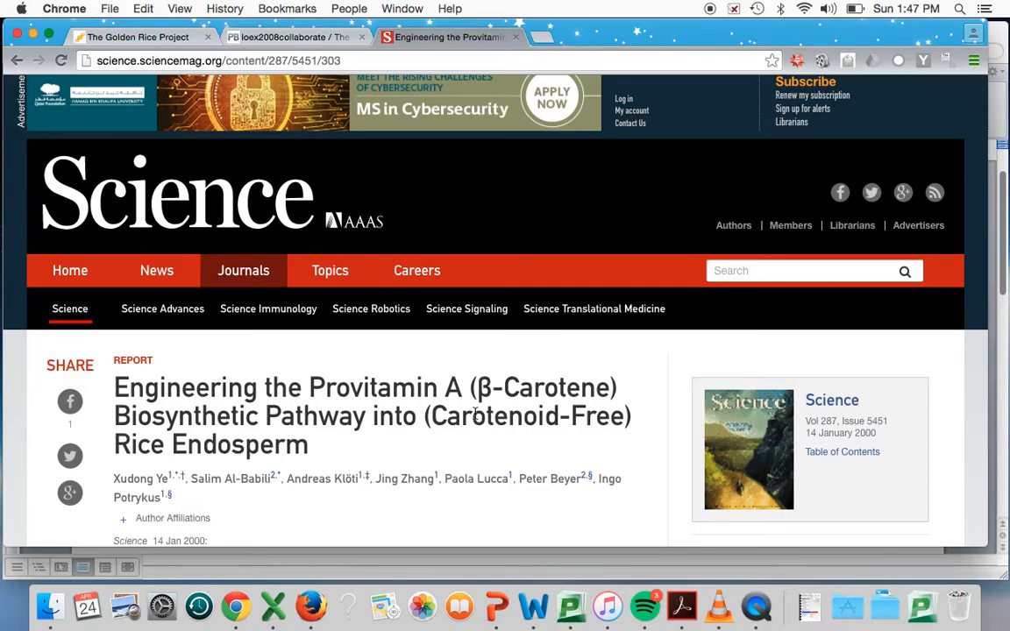
scroll(474, 413, down, 20)
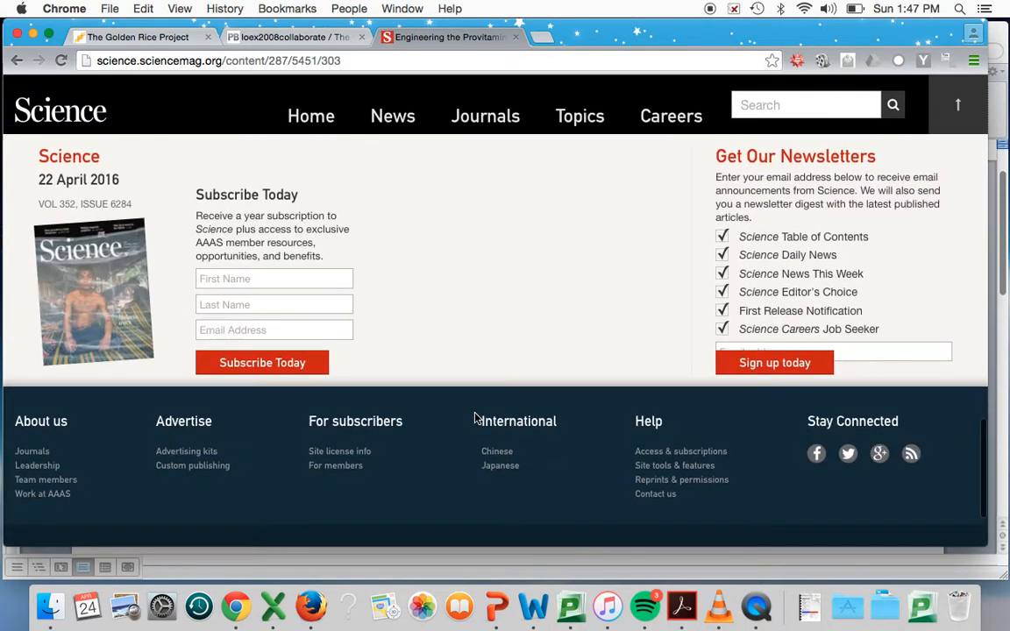
scroll(475, 419, down, 3)
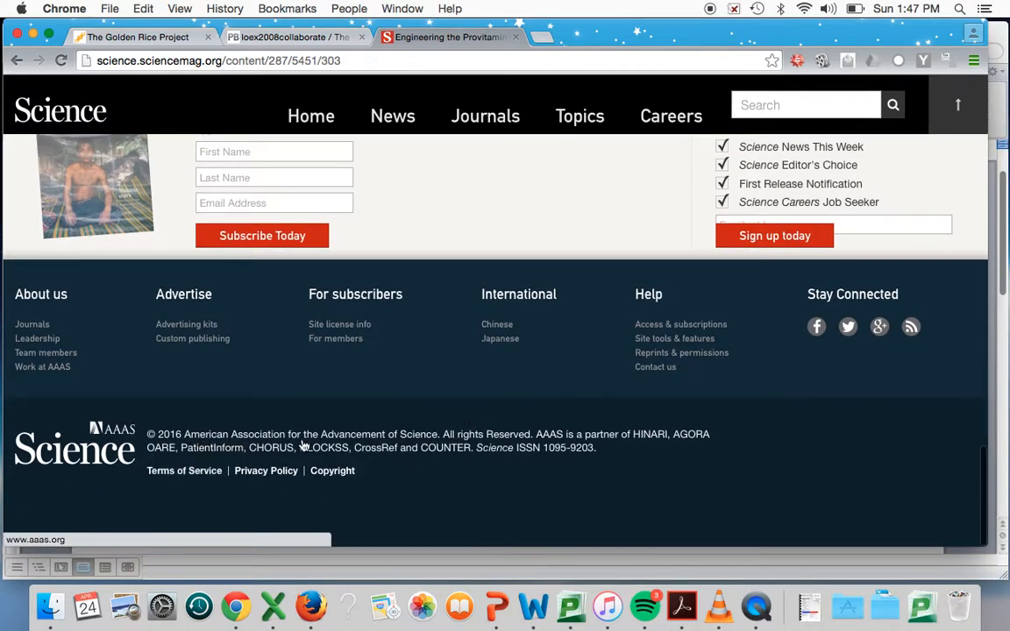
scroll(431, 441, up, 20)
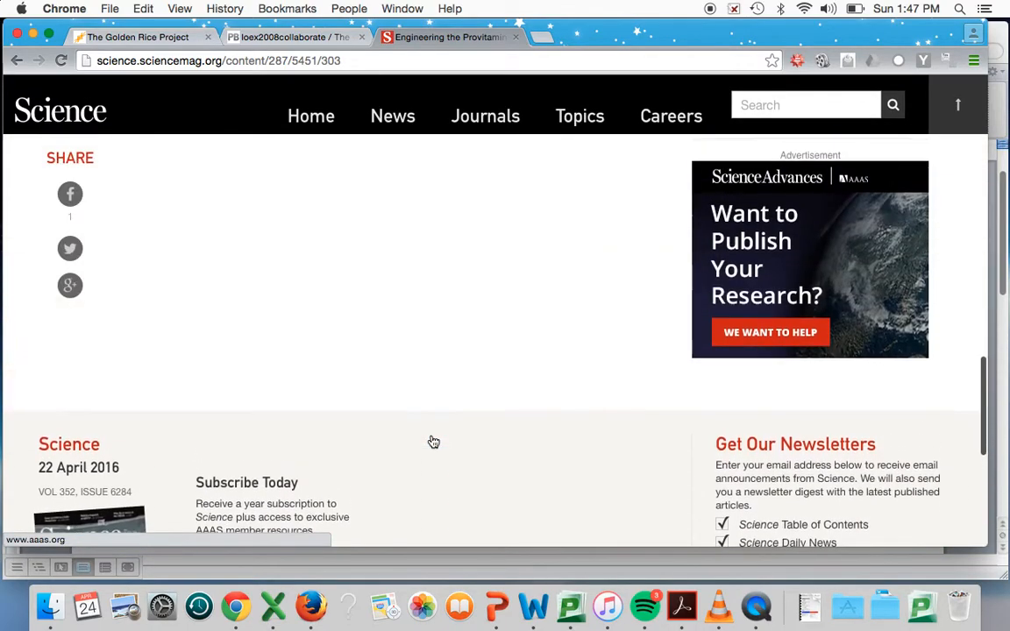
scroll(431, 441, up, 2)
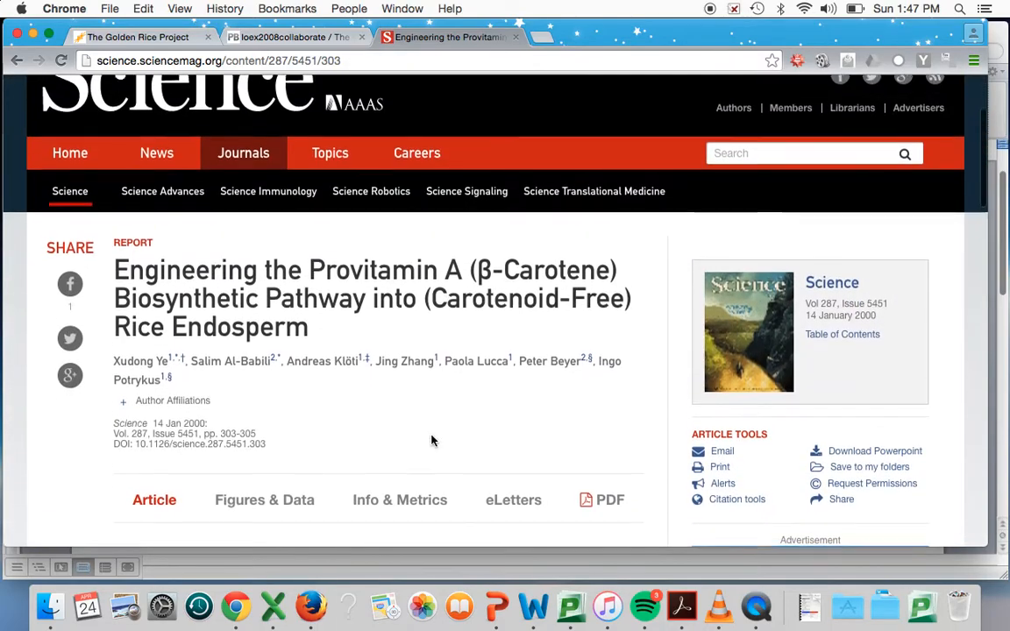
scroll(431, 441, down, 5)
scroll(431, 441, down, 2)
scroll(431, 441, up, 3)
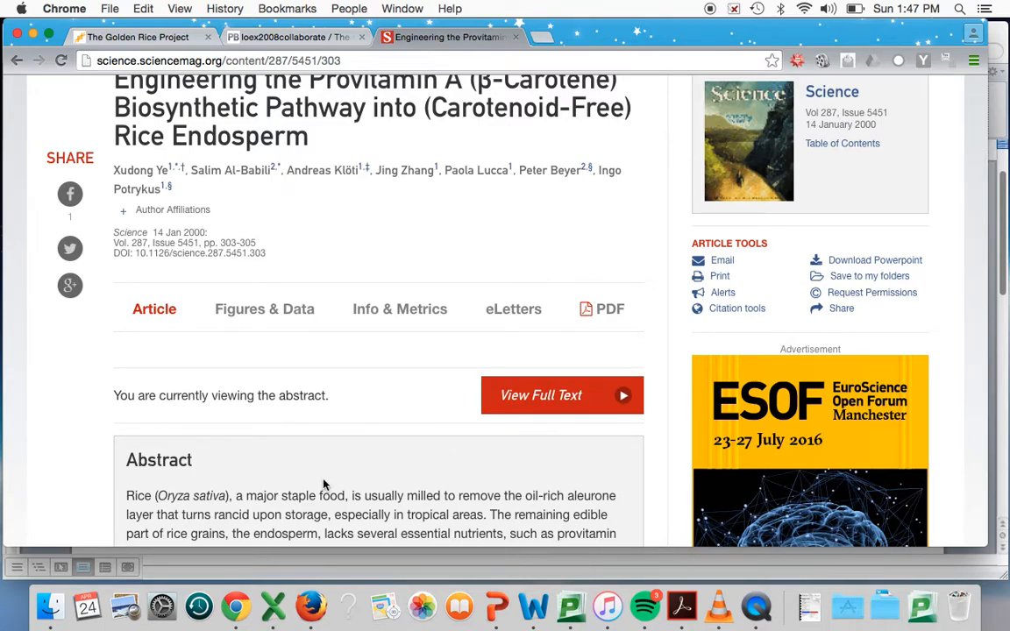
scroll(323, 484, up, 3)
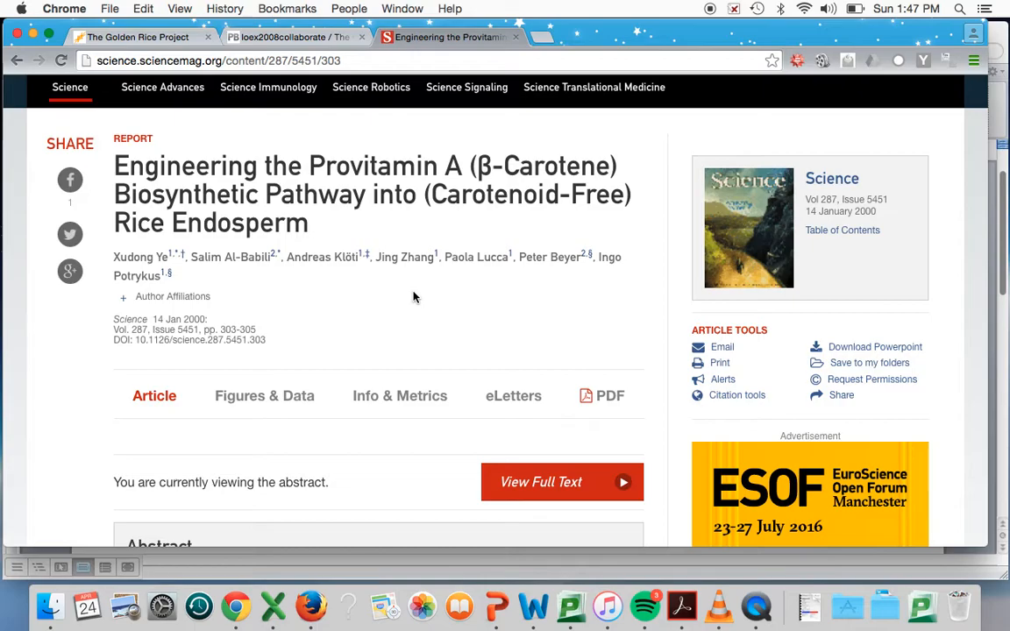
Switch to Word, place the cursor at the end of the second paragraph and open the citations tool with APA style
key(ctrl+Up)
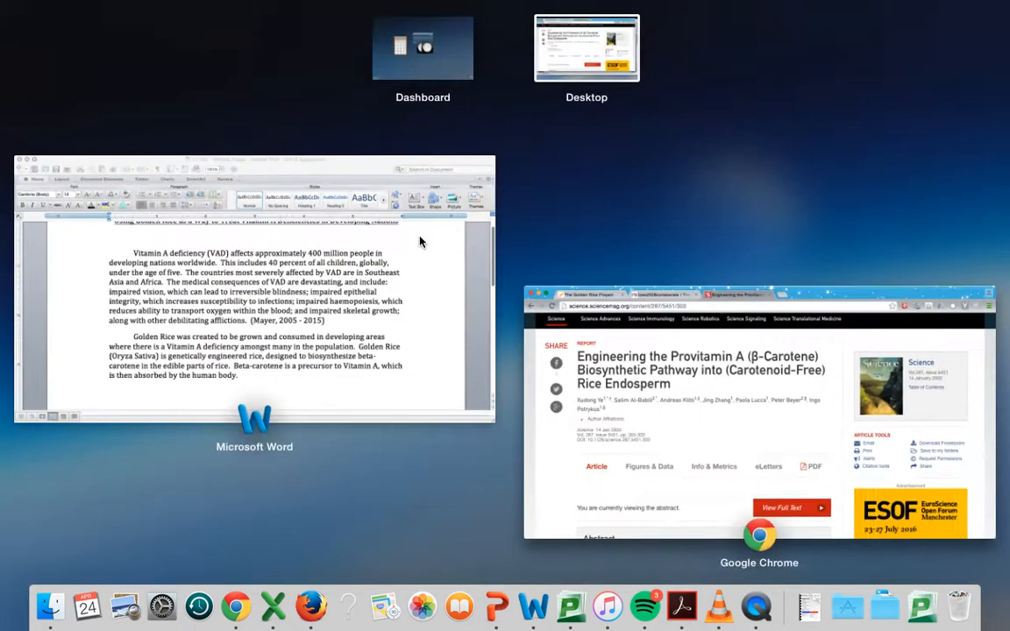
click(418, 240)
click(484, 481)
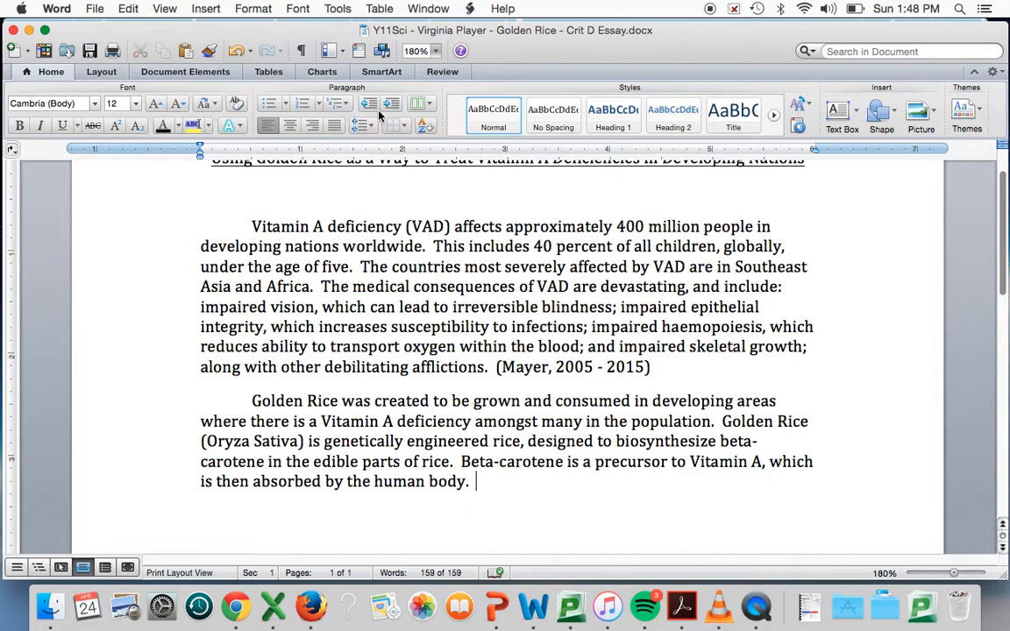
click(360, 59)
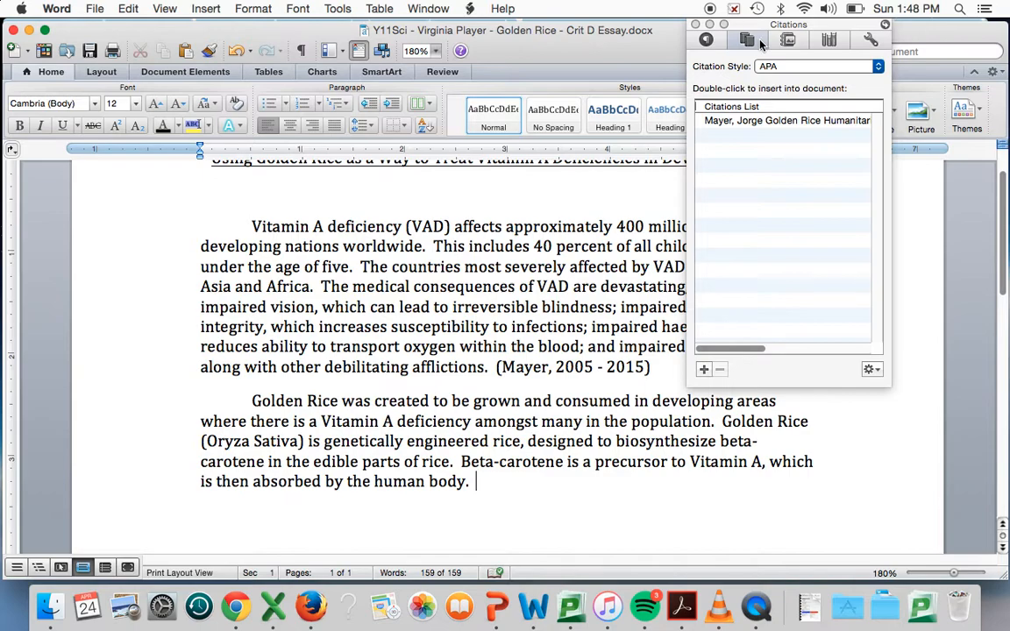
click(877, 67)
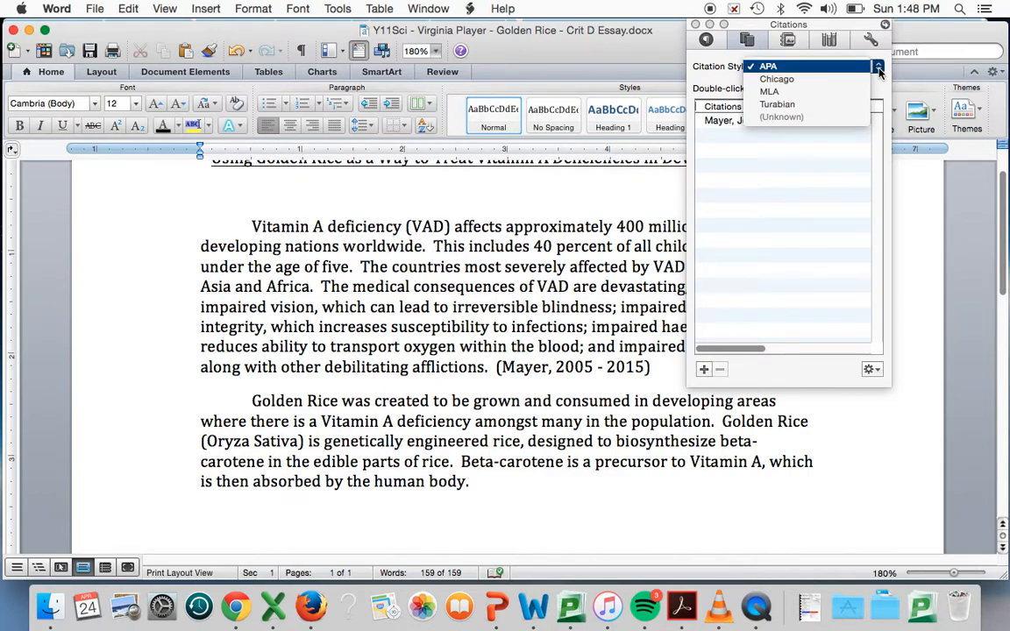
click(835, 68)
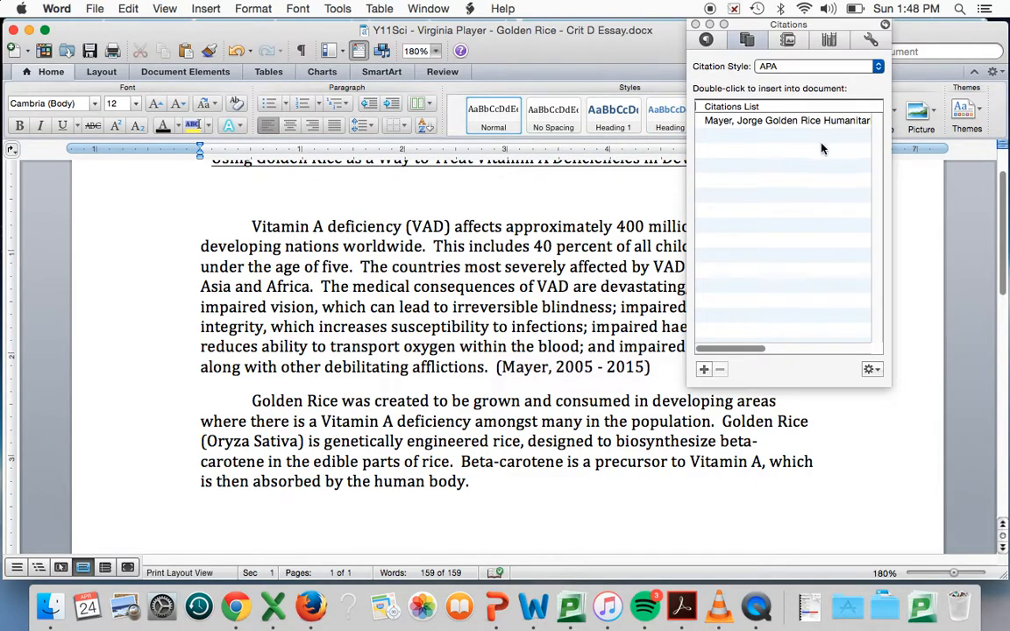
Start a new citation source of the type Article in a journal
click(704, 370)
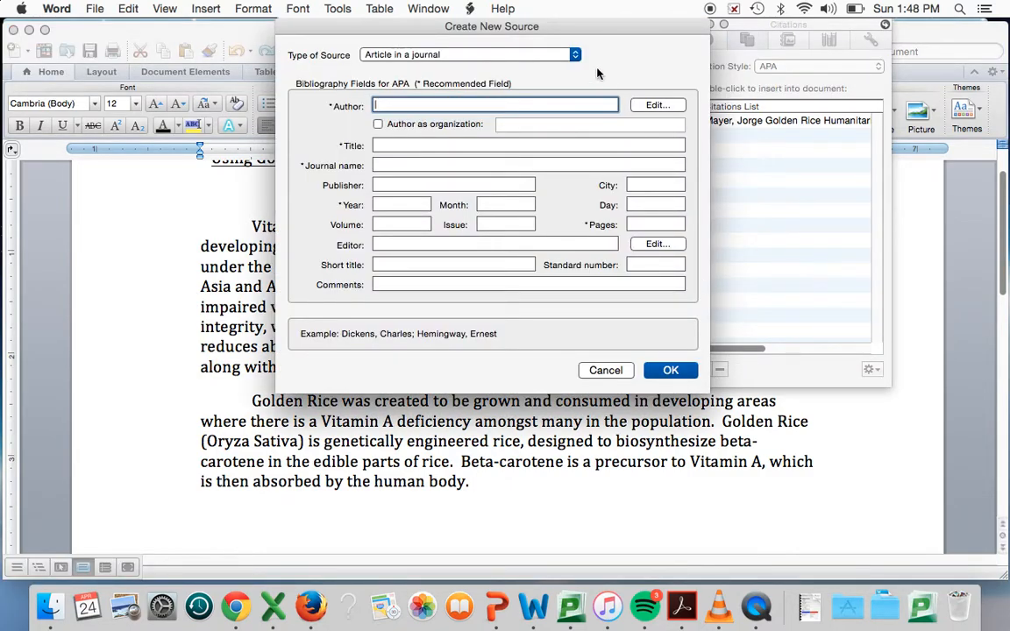
click(576, 55)
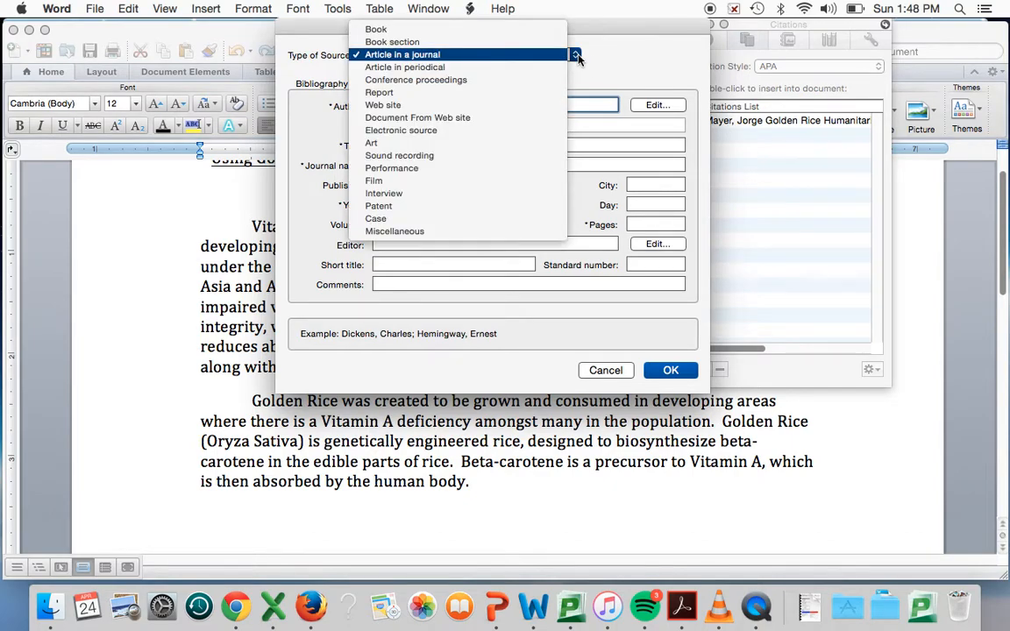
click(531, 54)
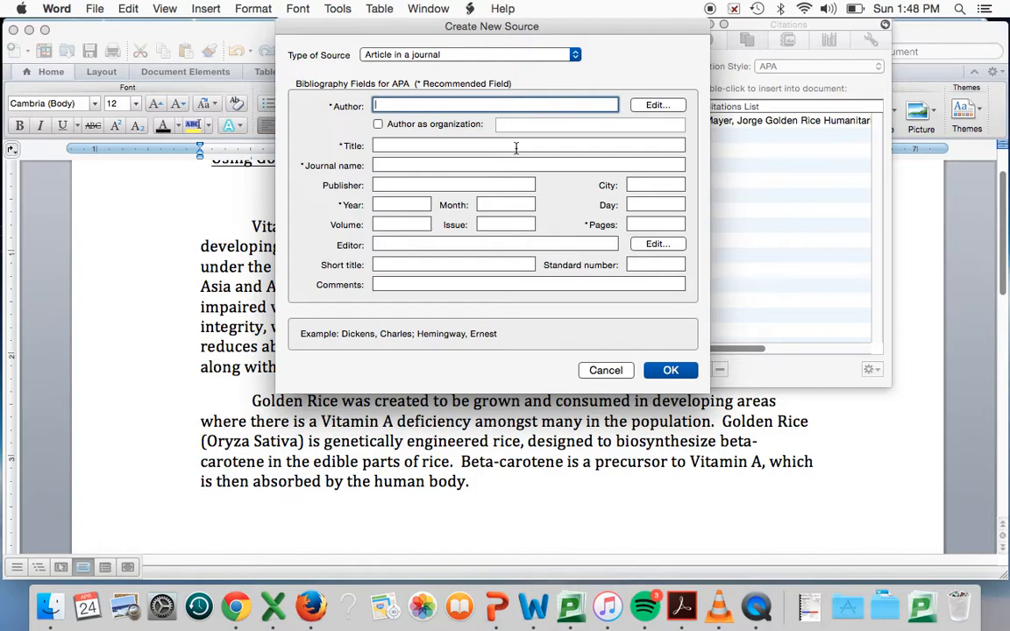
Check the author list on the Science page in Chrome and enter all authors' initials and surnames, separated by commas, in Word's new source
key(ctrl+Up)
click(710, 288)
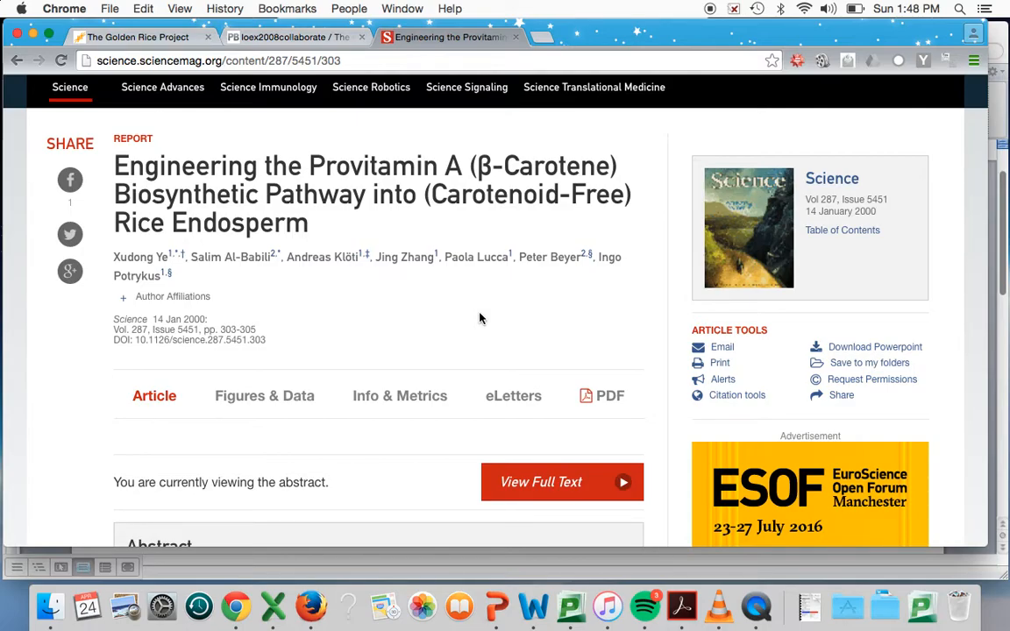
key(ctrl+Up)
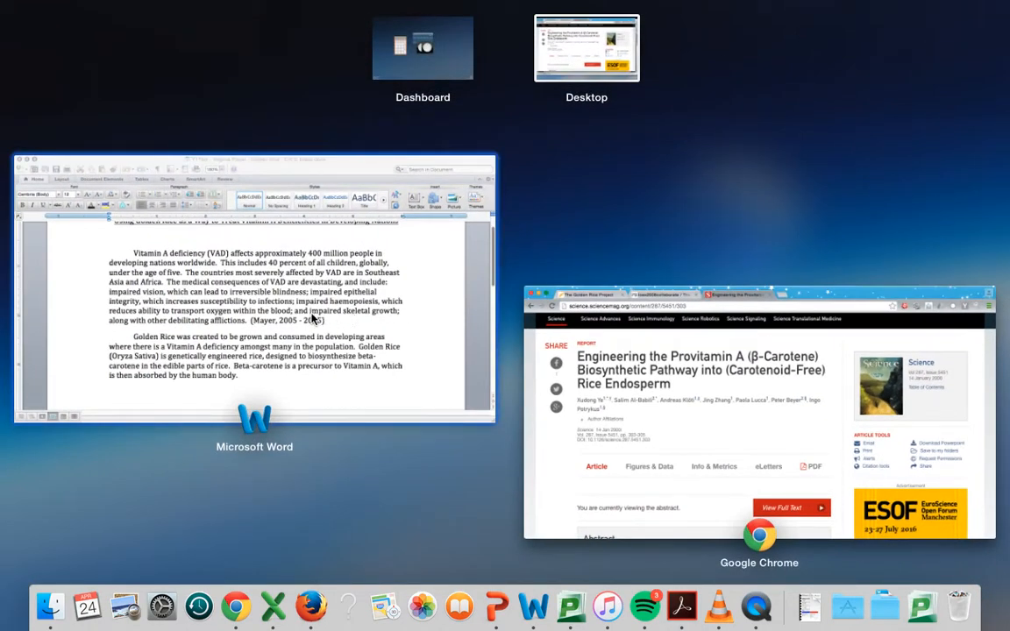
click(415, 290)
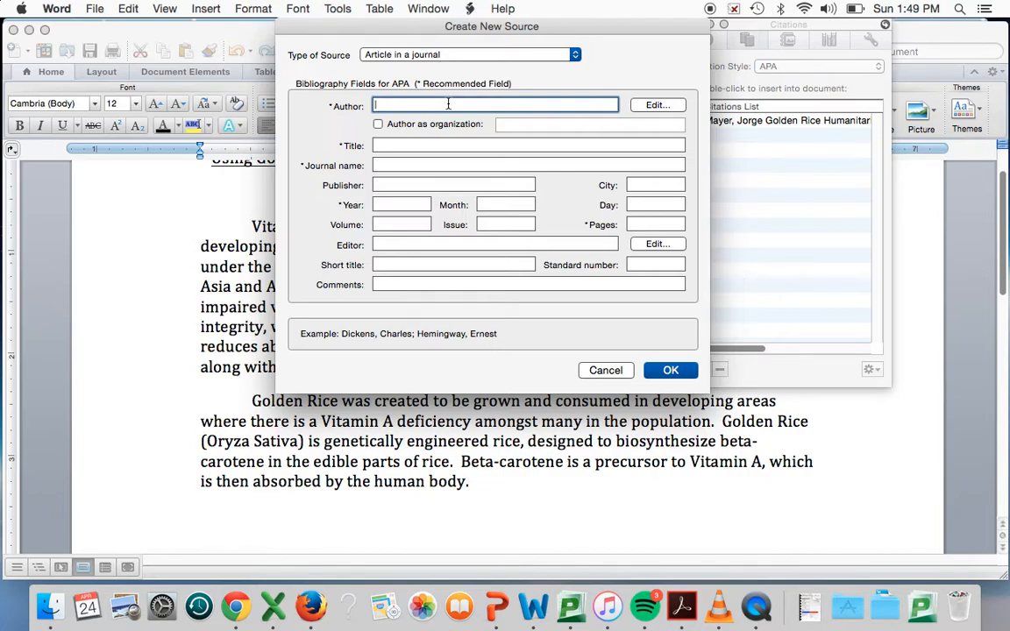
text(X. Ye, S. Al-Babili, A. Kloti, J)
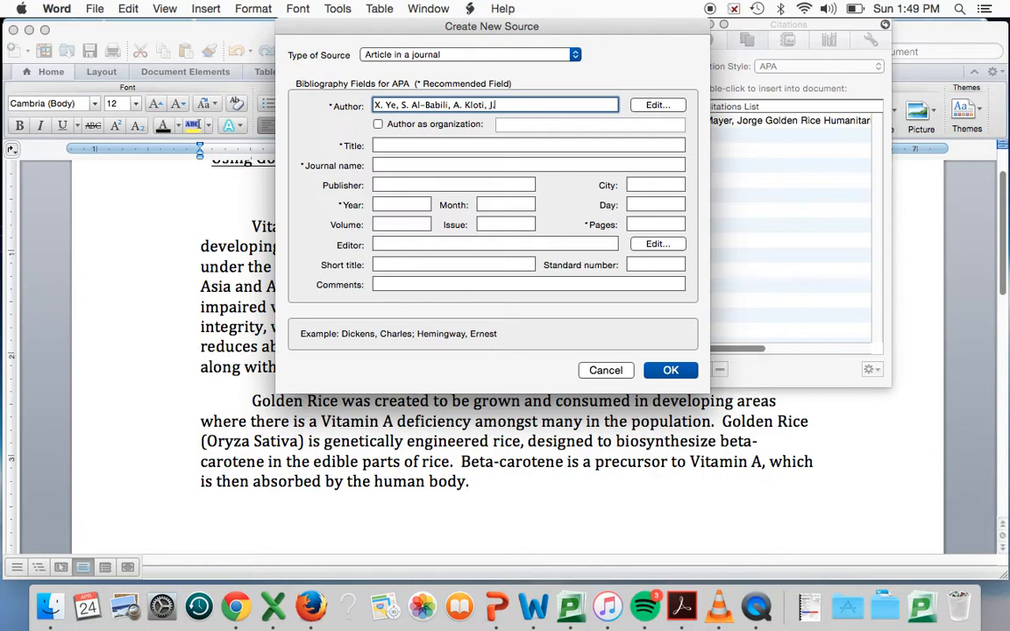
text(. Zhang, P. Lucca, P. Beyer, I)
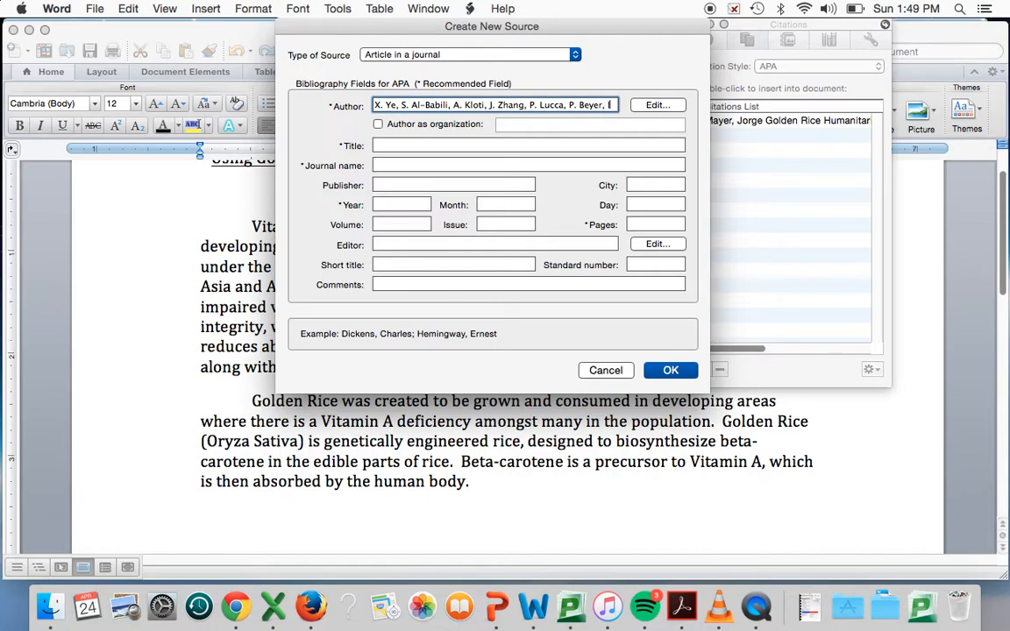
text(. Potrykus)
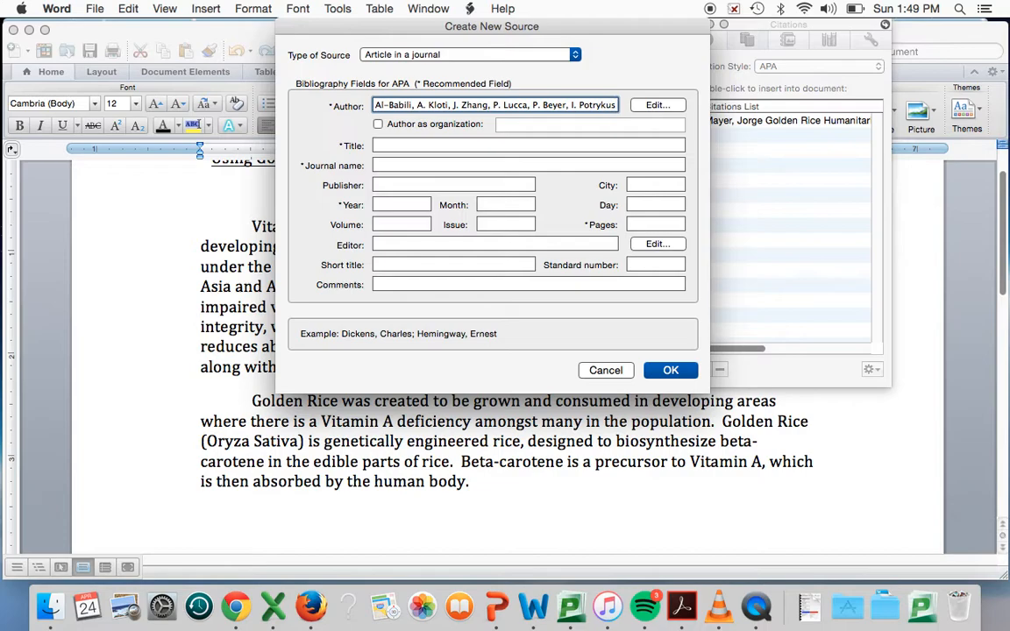
Copy the title "Engineering the Provitamin A (β-Carotene) Biosynthetic Pathway into (Carotenoid-Free) Rice Endosperm" from Chrome into the source's title in Word
click(391, 146)
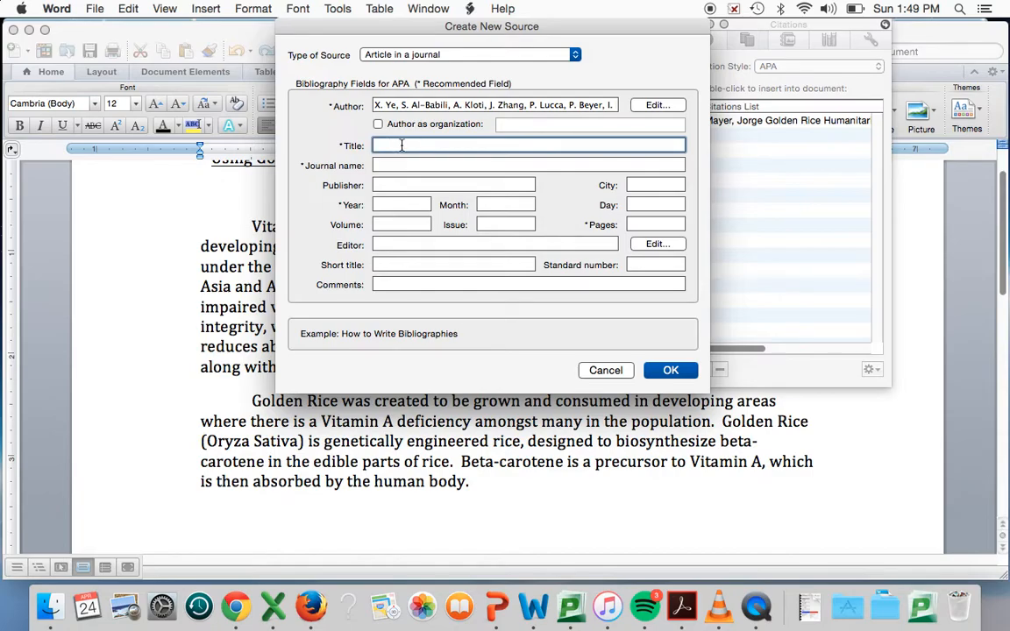
key(ctrl+Up)
click(596, 216)
drag(105, 164, 324, 215)
key(super+c)
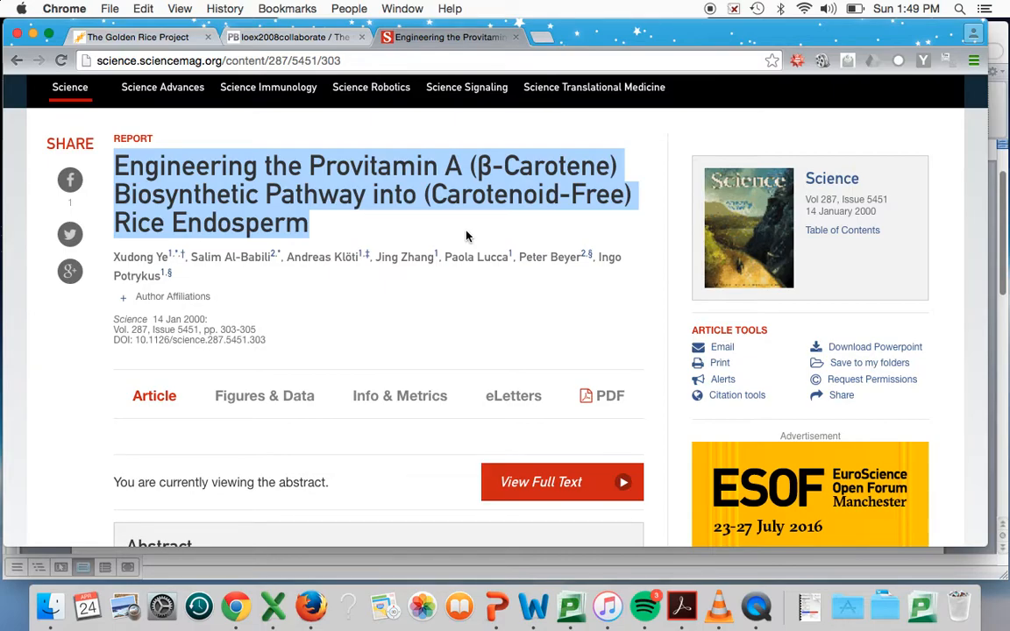
key(ctrl+Up)
click(317, 279)
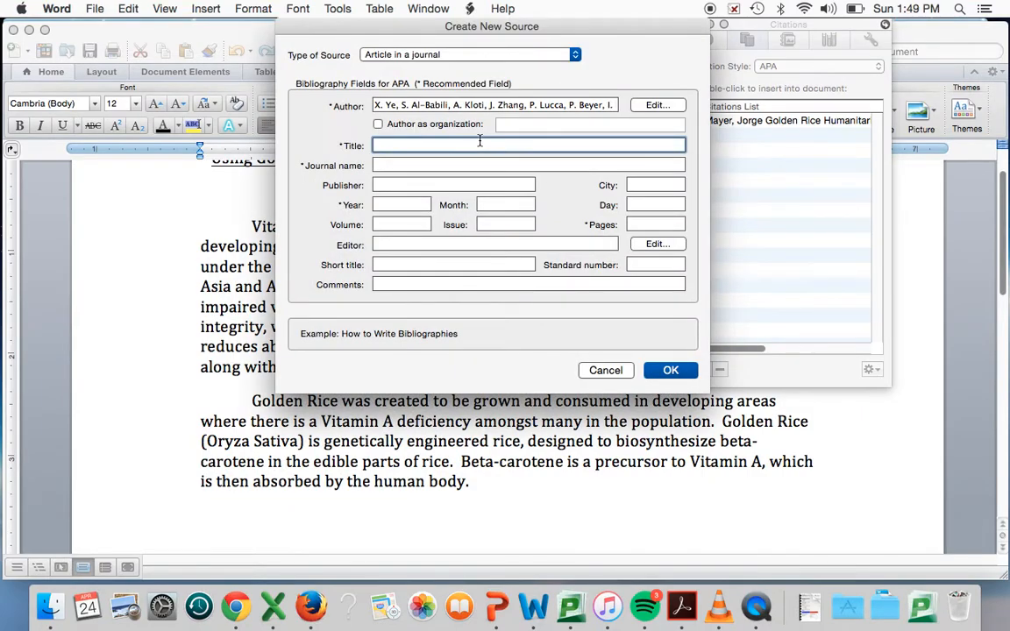
key(super+v)
Enter "Science AAAS" as the journal name of the new source
click(454, 165)
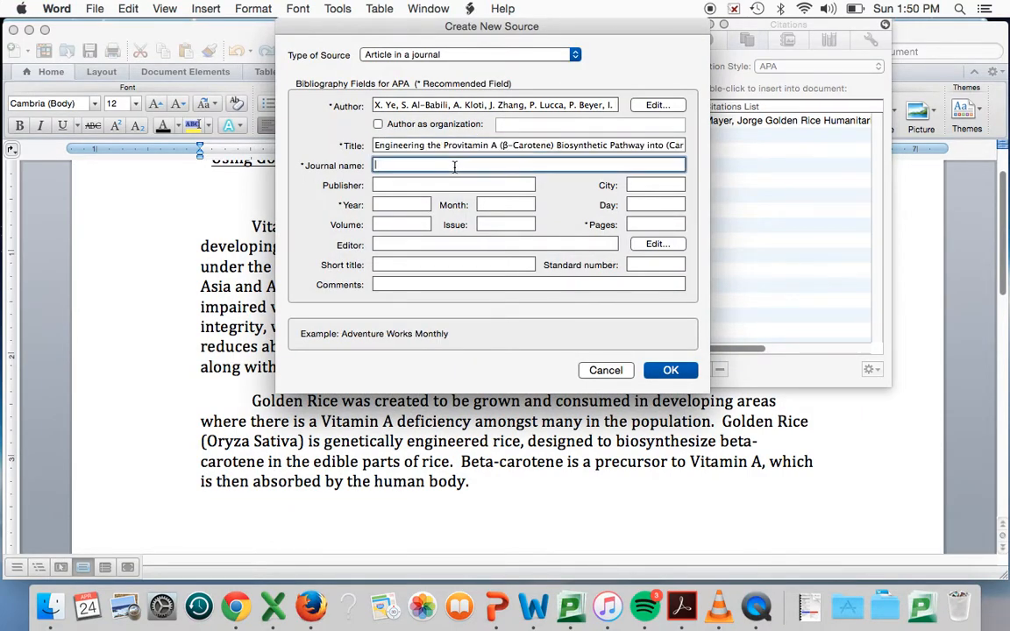
text(Science AAAS)
Check the article's publication details on the Science page in Chrome and enter year 2000, month 1 and day 14 in Word's new source
click(406, 203)
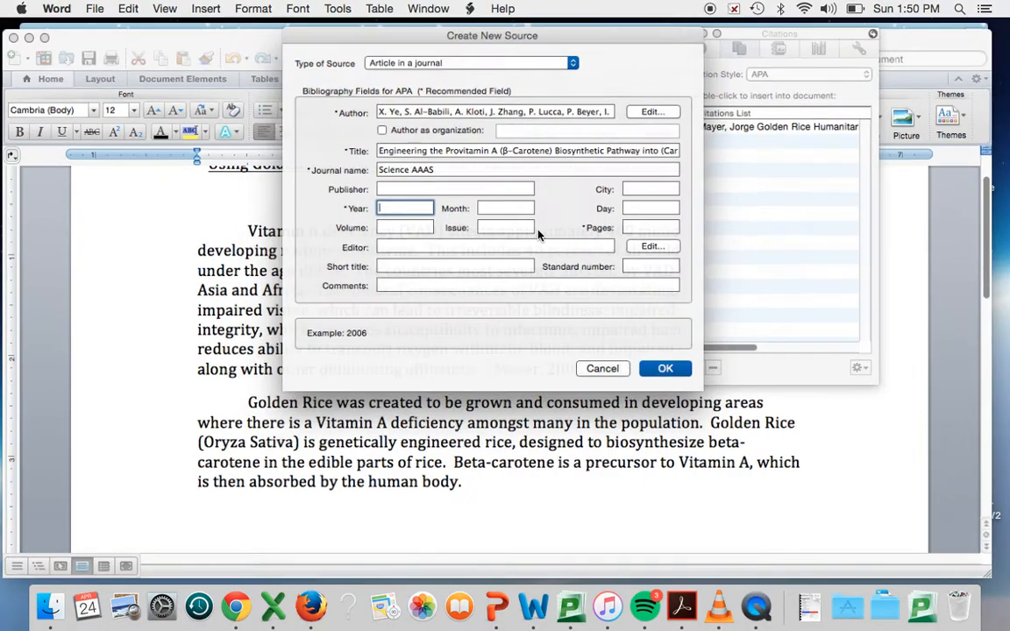
key(ctrl+Up)
click(638, 278)
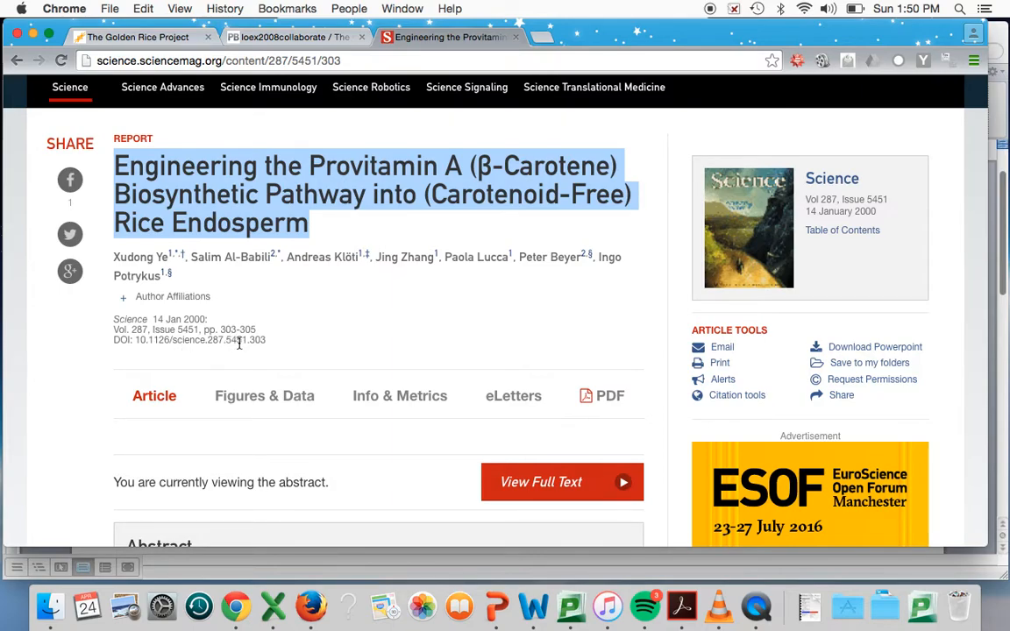
key(ctrl+Up)
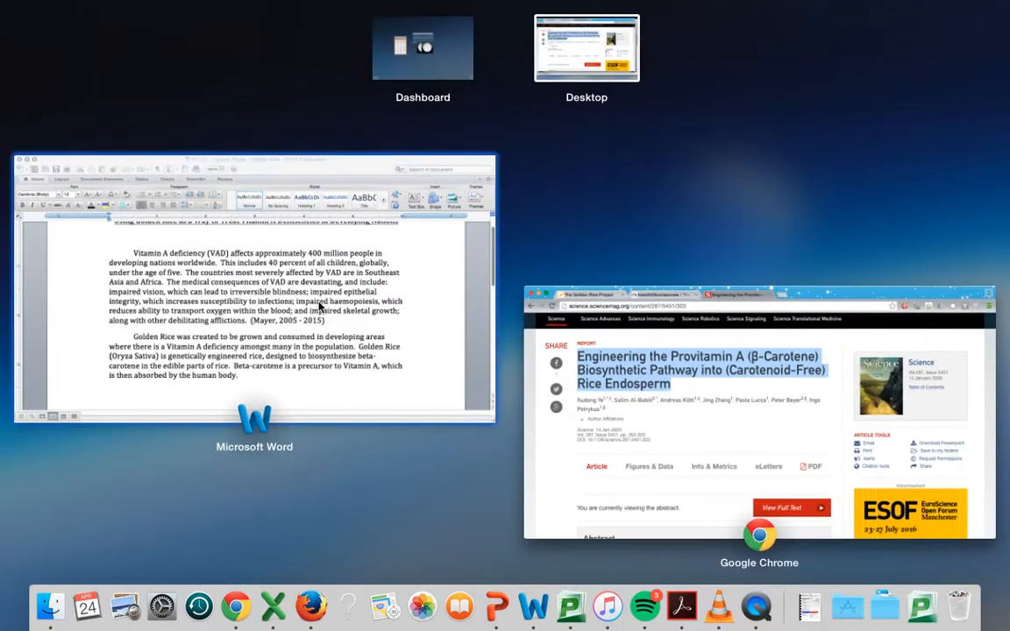
click(286, 271)
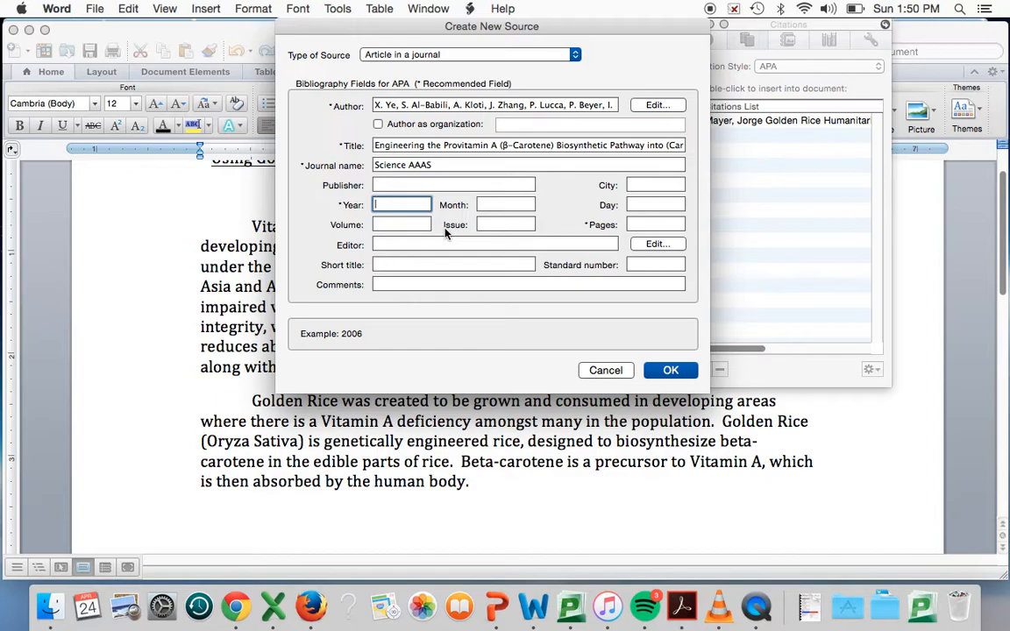
text(2000)
key(Tab)
text(1)
key(Tab)
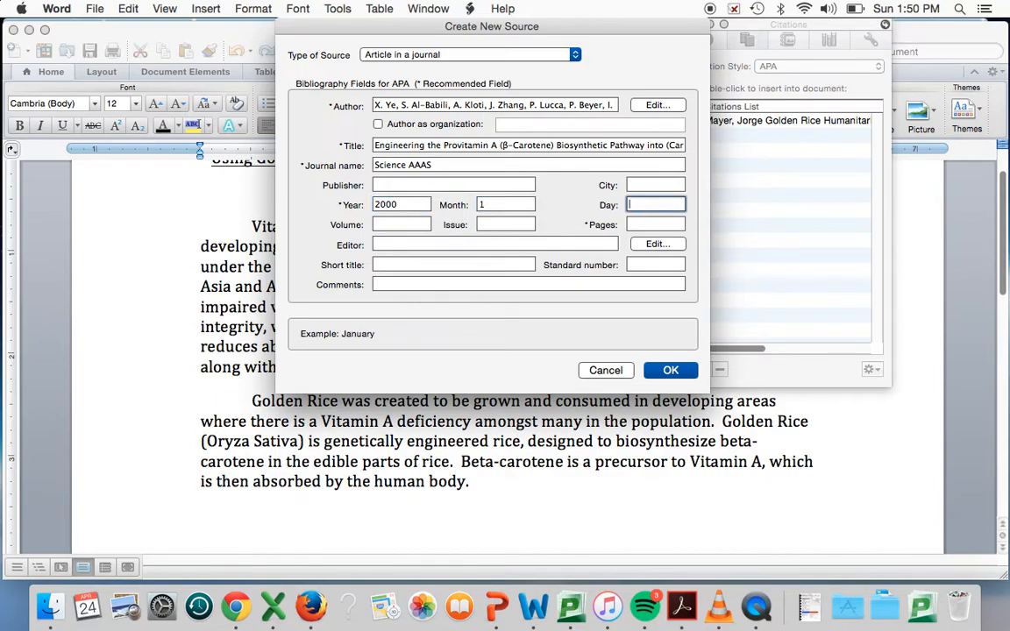
text(14)
key(Tab)
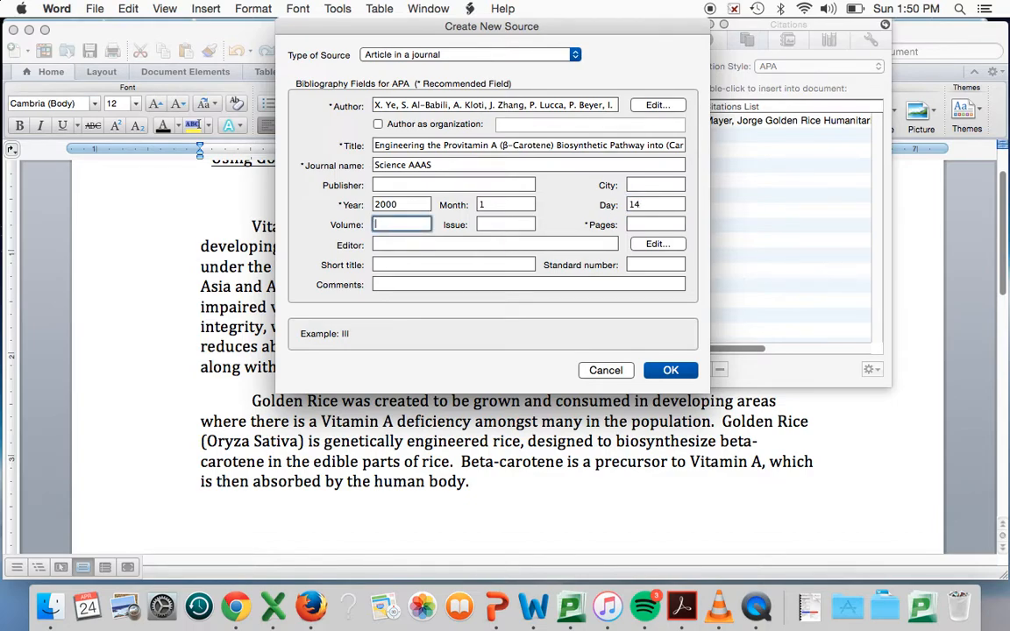
Enter volume 287, issue 5451 and pages 303-305, save the source to insert its citation, and close the Citations window
text(287)
key(Tab)
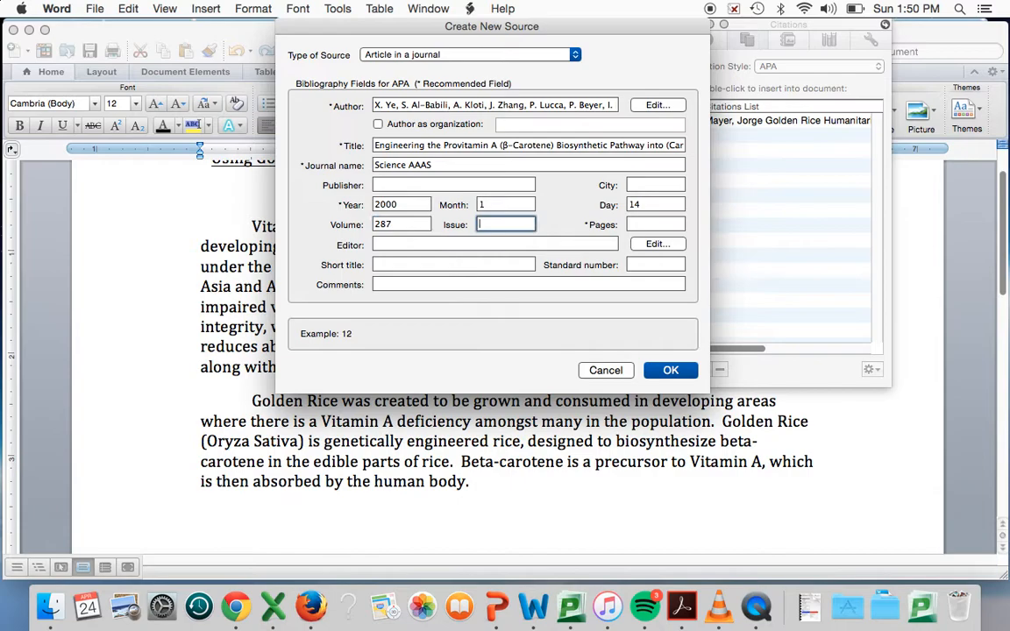
text(5451)
key(Tab)
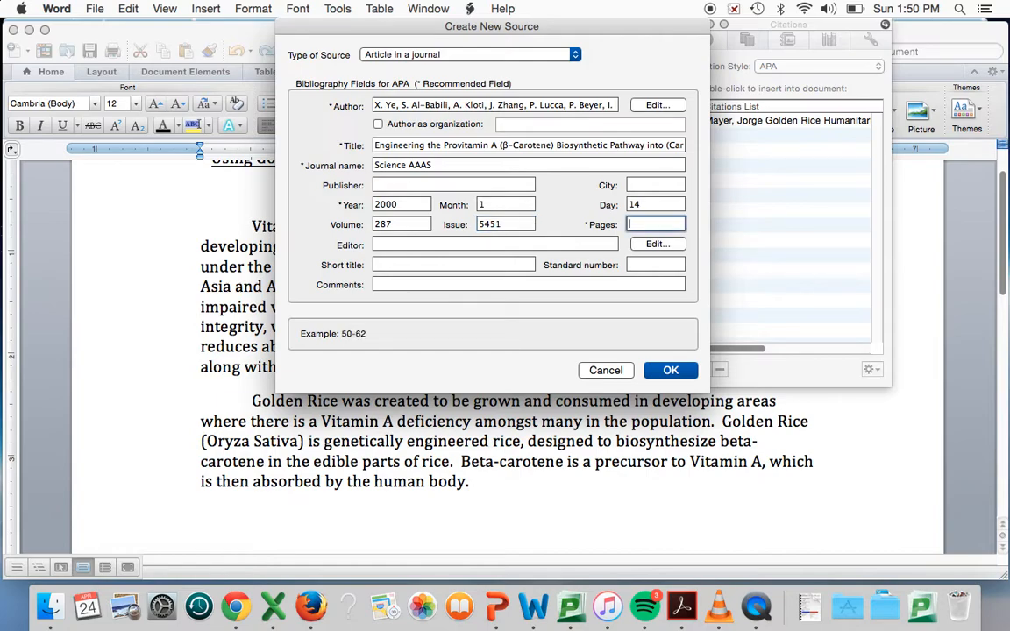
text(303-305)
click(671, 370)
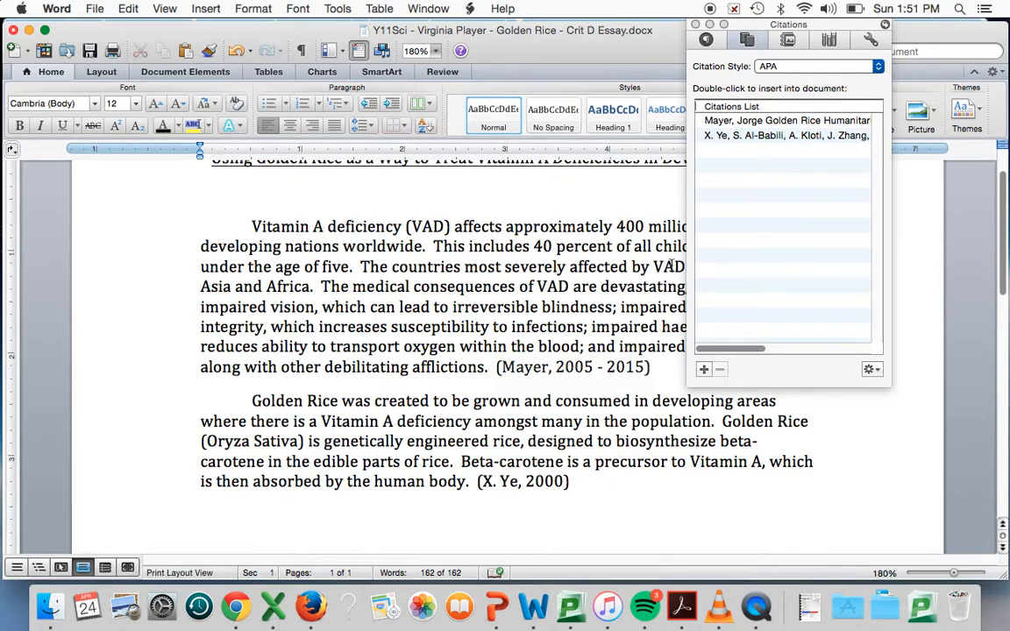
click(696, 24)
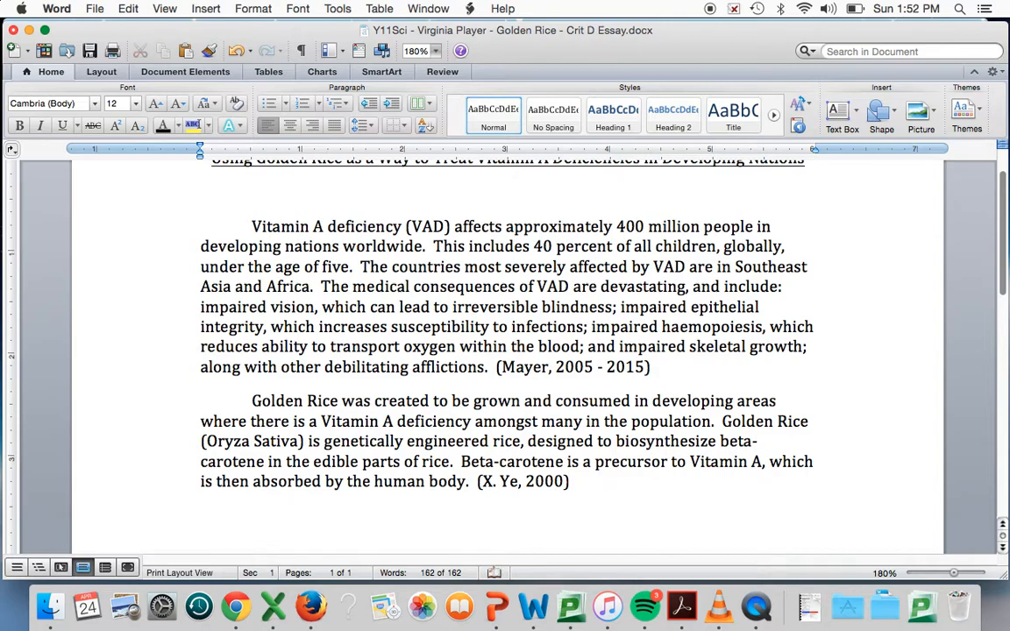
Add blank lines after the essay's last paragraph until the insertion point is at the start of a second page
scroll(447, 513, down, 2)
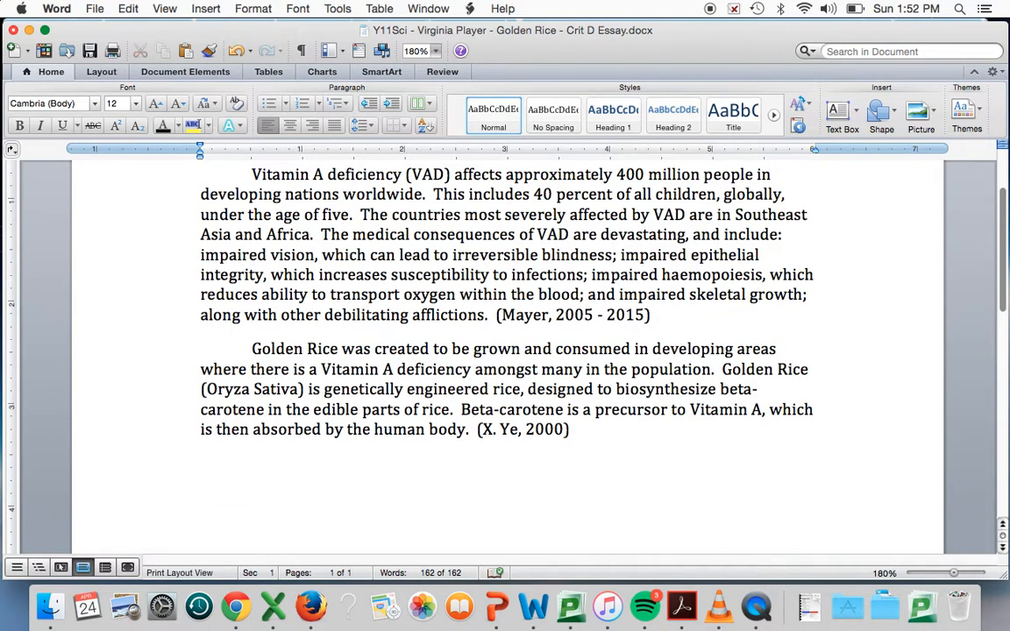
scroll(447, 513, down, 1)
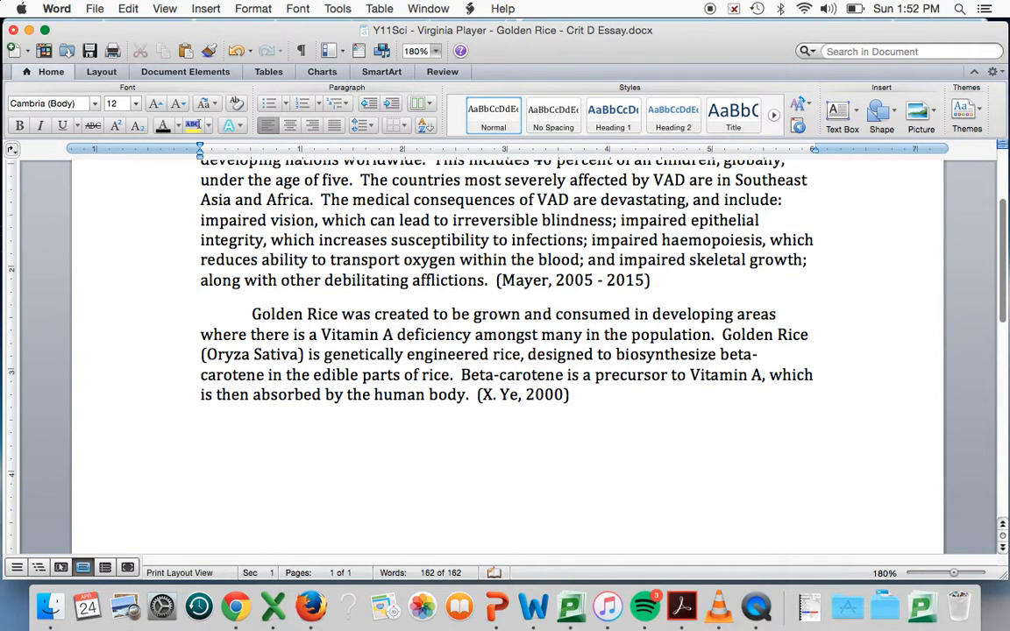
scroll(443, 515, down, 6)
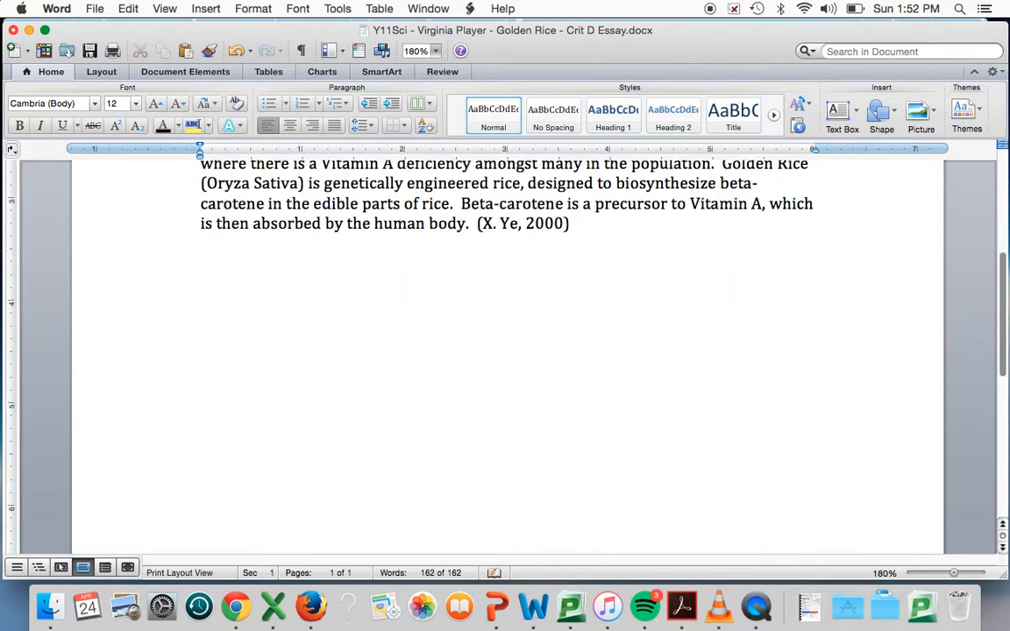
scroll(444, 514, down, 2)
key(Return)
key(Return)
key(Return)
key(Return)
key(Return)
key(Return)
key(Return)
key(Return)
key(Return)
key(Return)
key(Return)
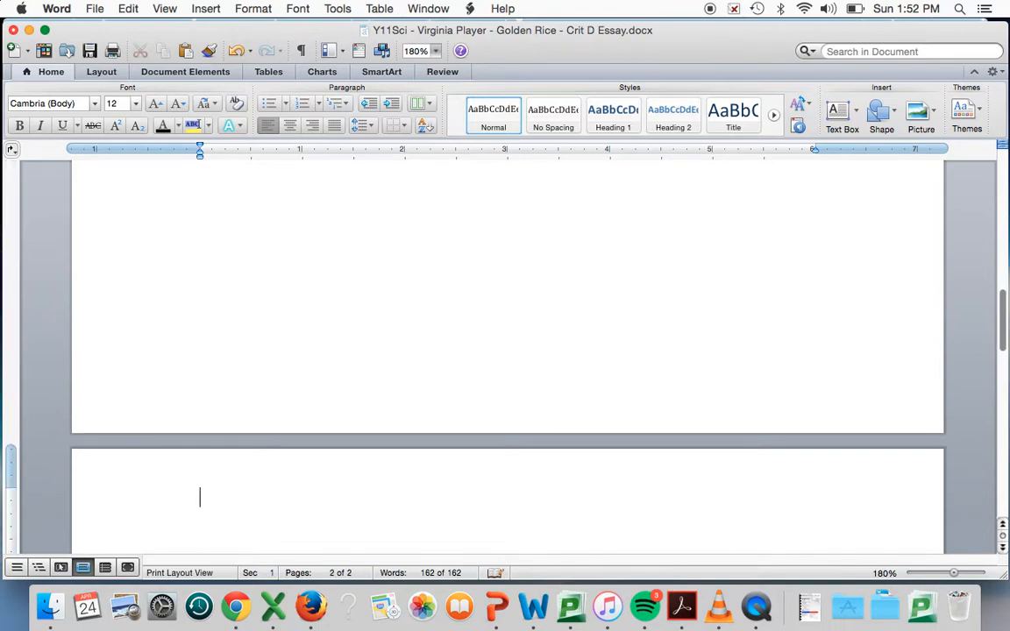
scroll(684, 365, down, 2)
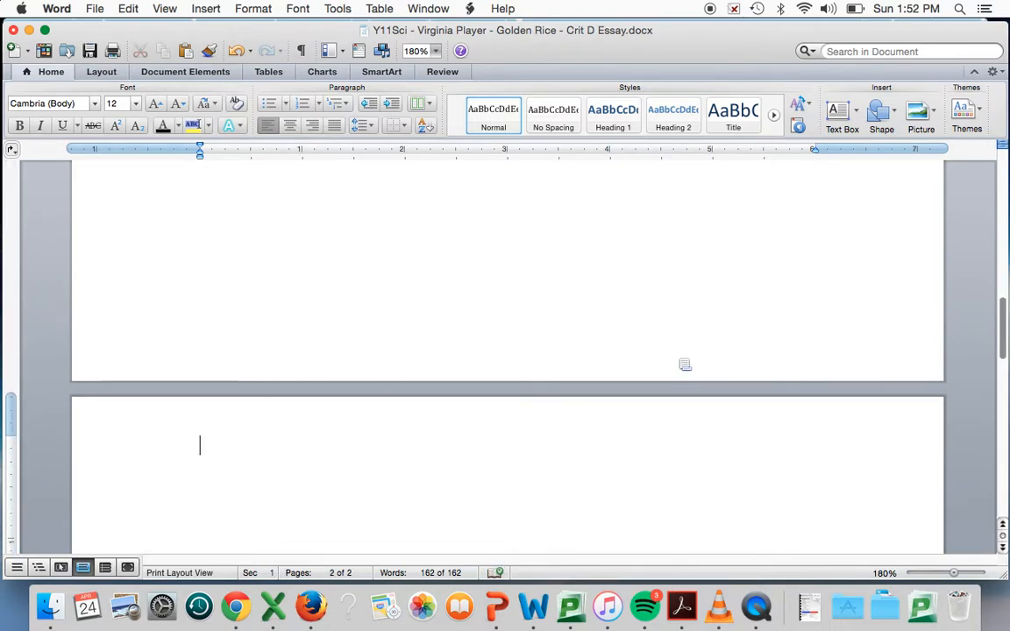
scroll(681, 363, down, 1)
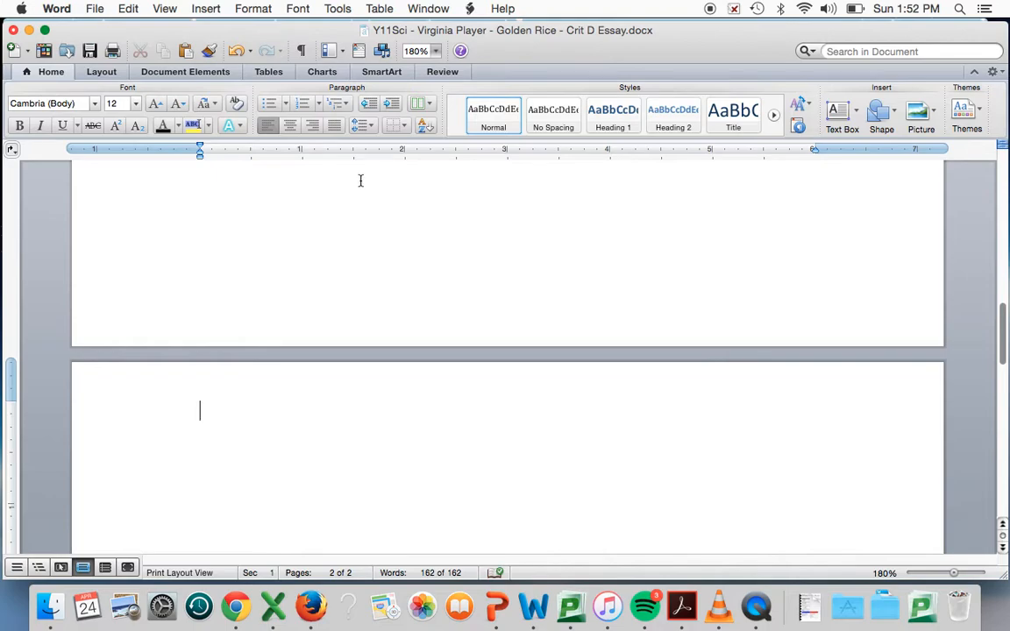
Insert the built-in Bibliography in APA style on the second page
click(221, 73)
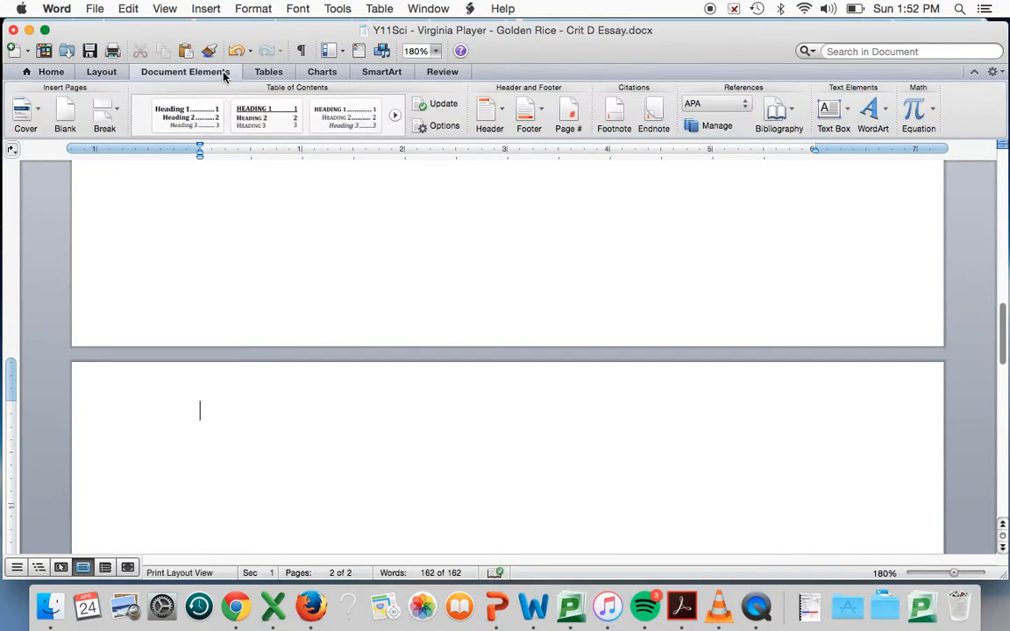
click(747, 102)
click(726, 102)
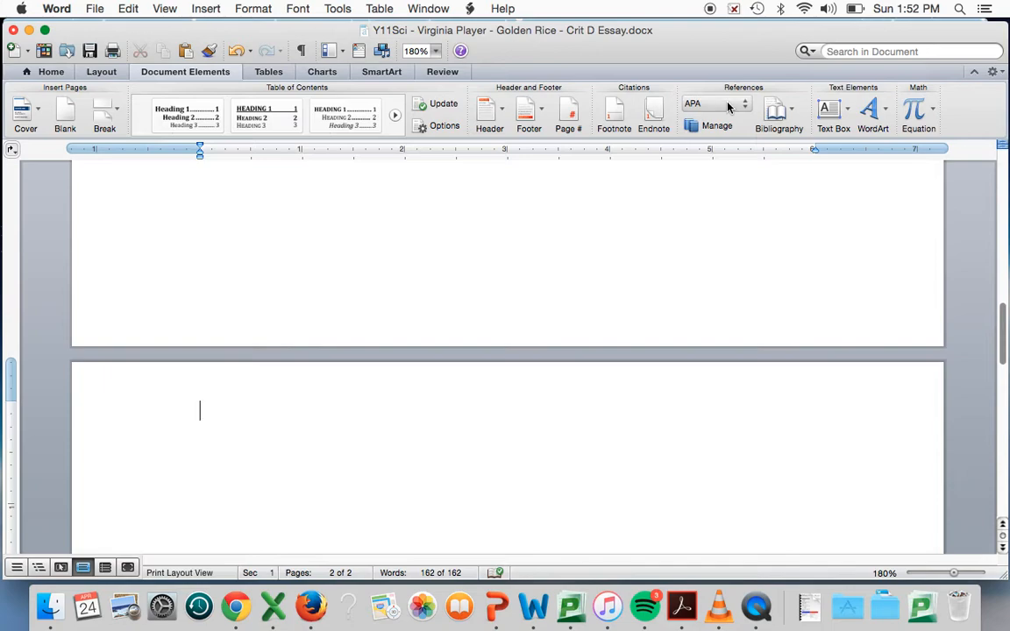
click(794, 112)
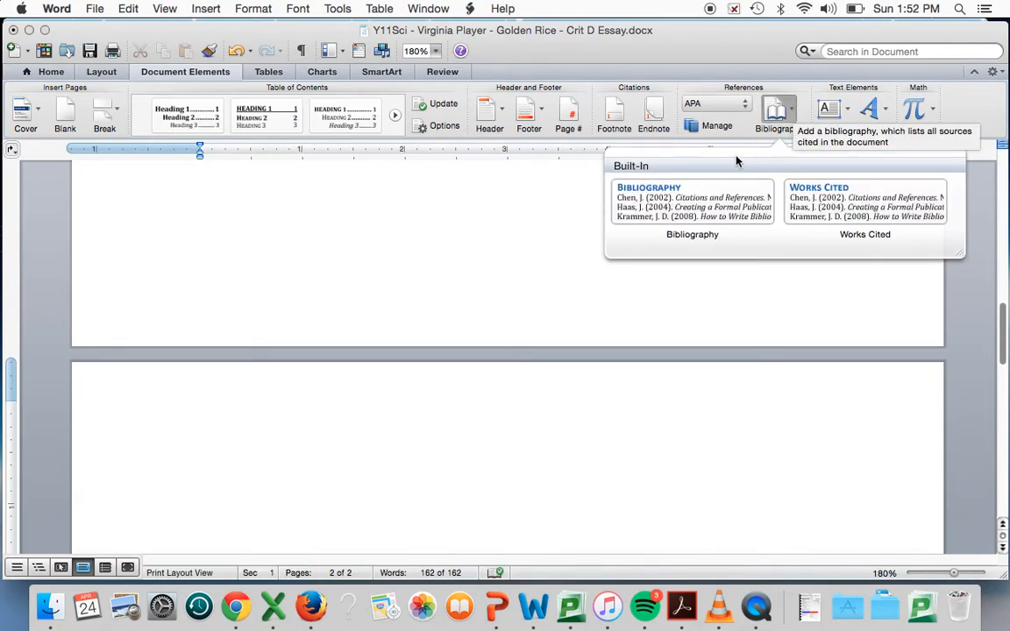
click(692, 204)
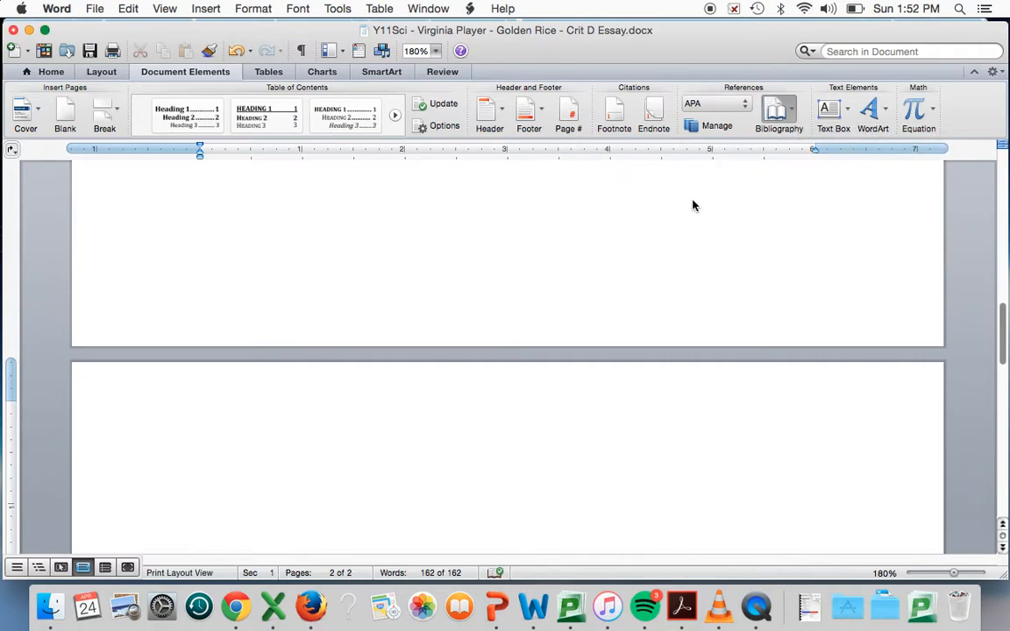
scroll(692, 201, up, 2)
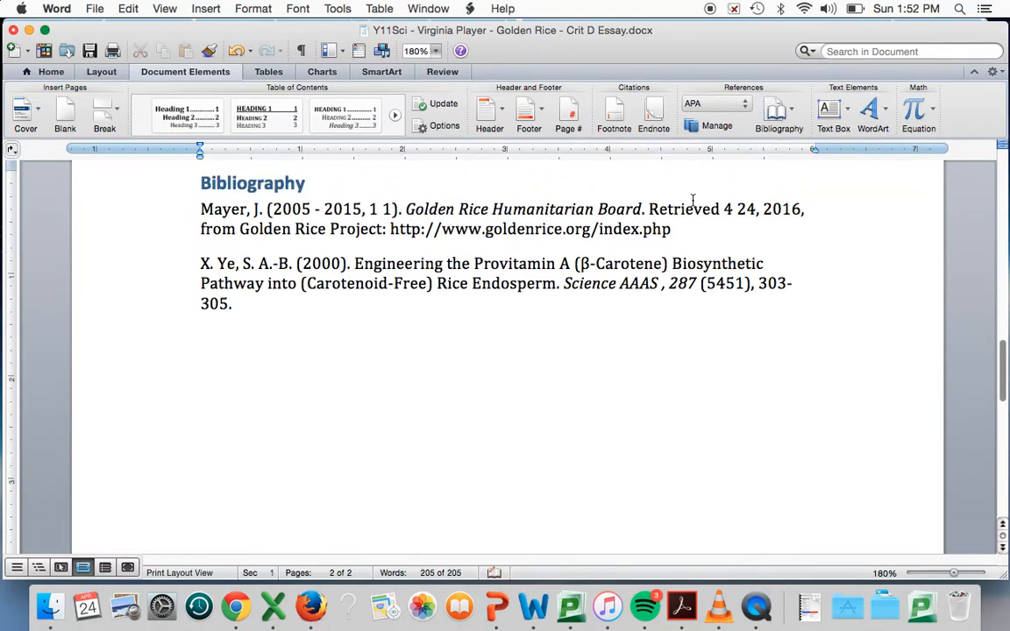